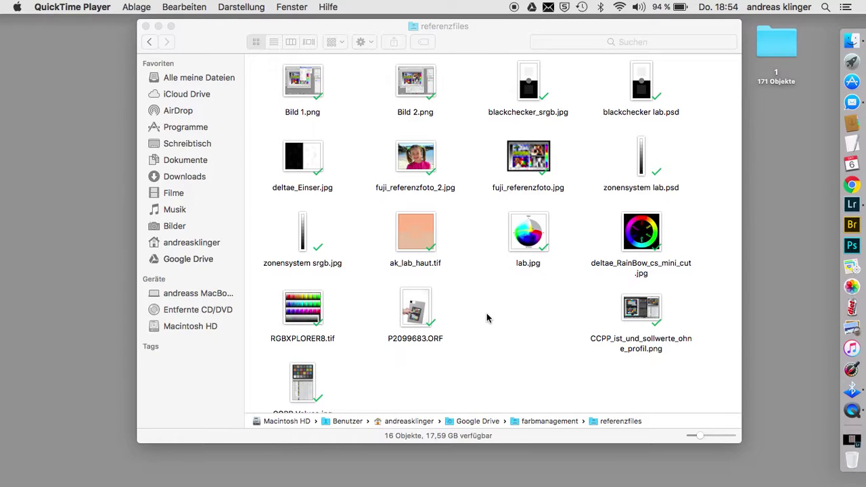
- Send the raw photo P2099683.ORF from referenzfiles to Lightroom's import dialog
{"action": "left_click_drag", "start_coordinate": [415, 311], "coordinate": [852, 205]}
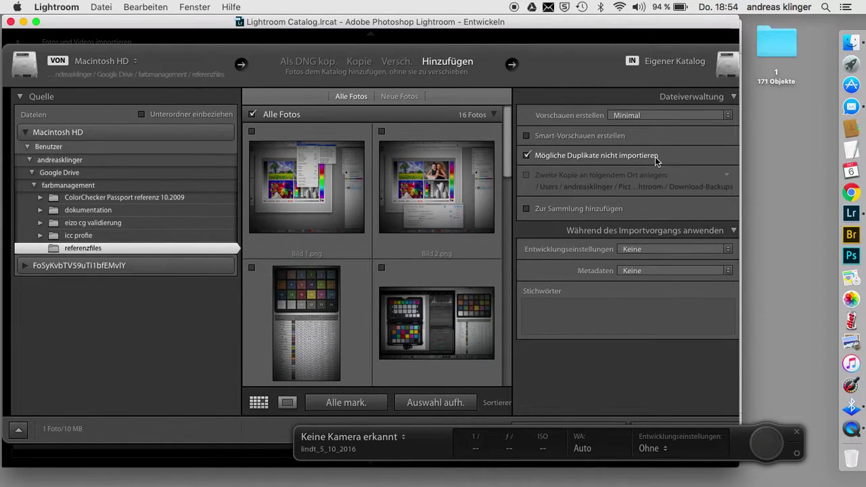
{"action": "scroll", "coordinate": [427, 213], "scroll_direction": "down", "scroll_amount": 10}
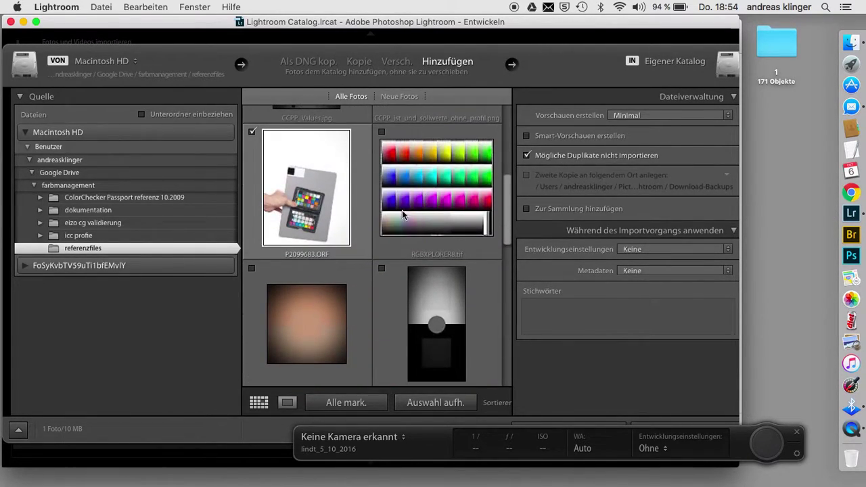
{"action": "left_click", "coordinate": [649, 249]}
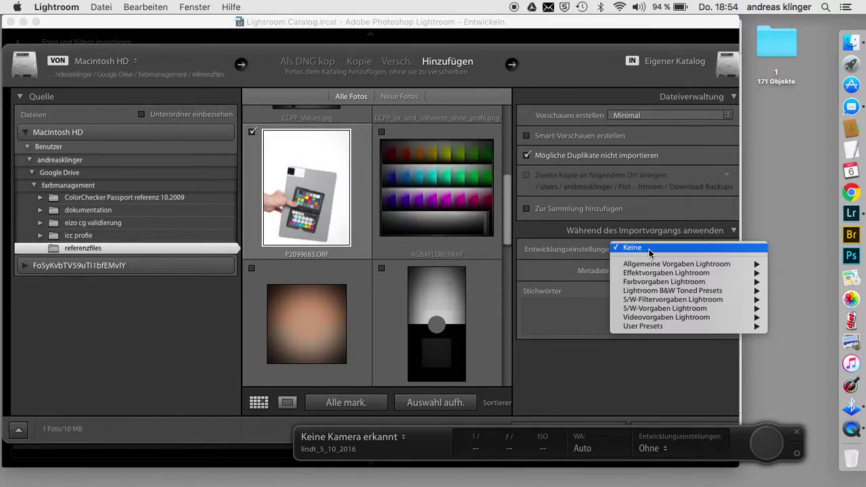
{"action": "left_click", "coordinate": [634, 248]}
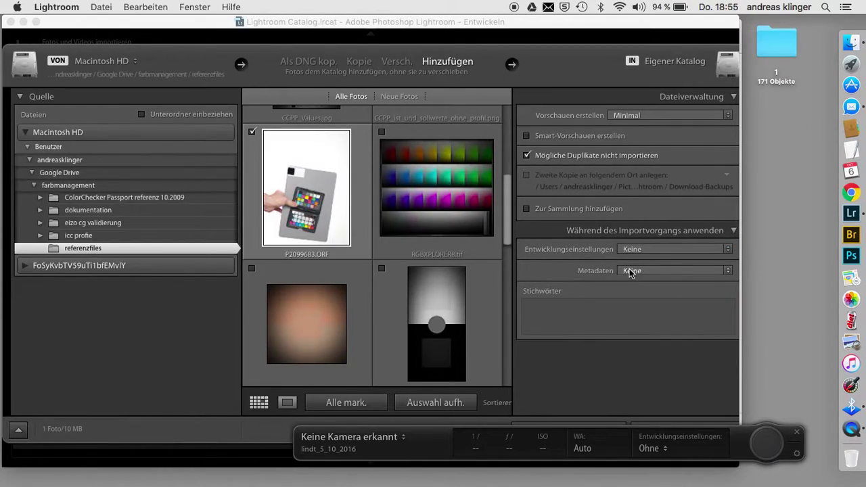
{"action": "left_click", "coordinate": [629, 271]}
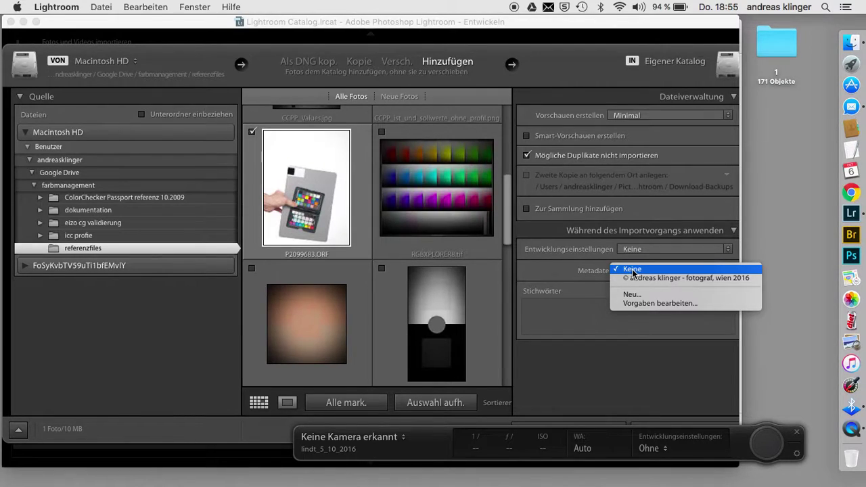
{"action": "left_click", "coordinate": [566, 269]}
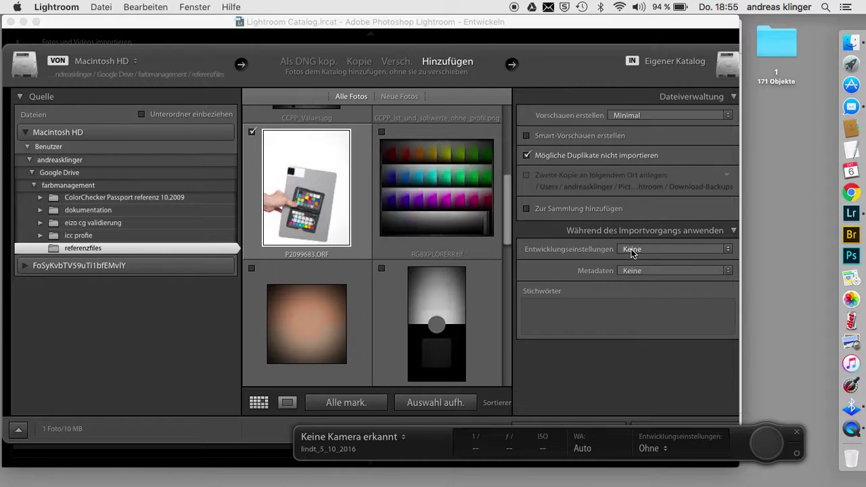
{"action": "left_click", "coordinate": [632, 271]}
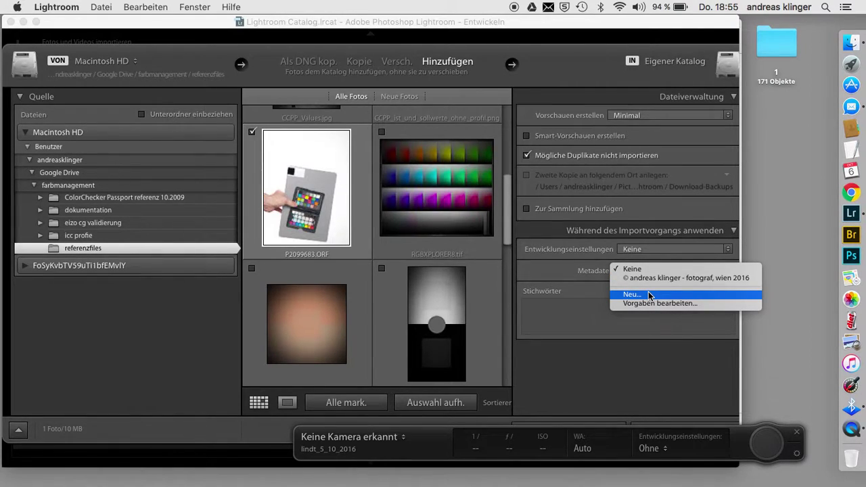
- Apply the © copyright metadata preset on import and bring up the metadata preset editor
{"action": "left_click", "coordinate": [649, 279]}
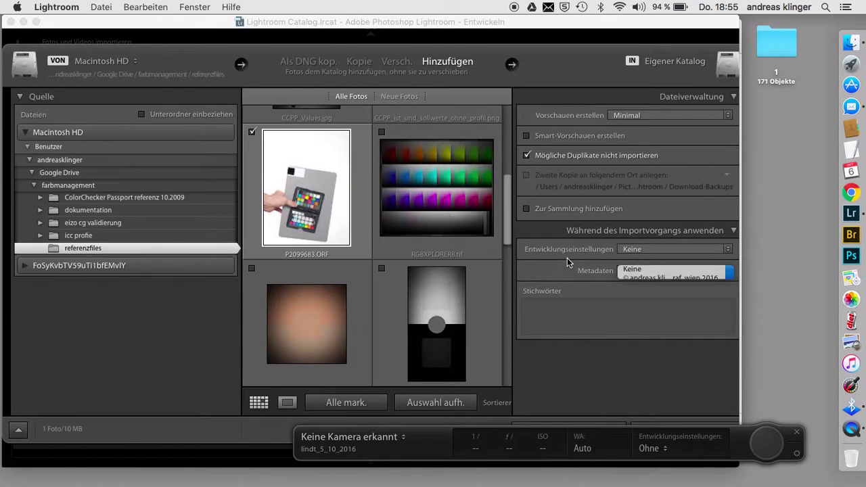
{"action": "left_click", "coordinate": [631, 250]}
{"action": "mouse_move", "coordinate": [643, 326]}
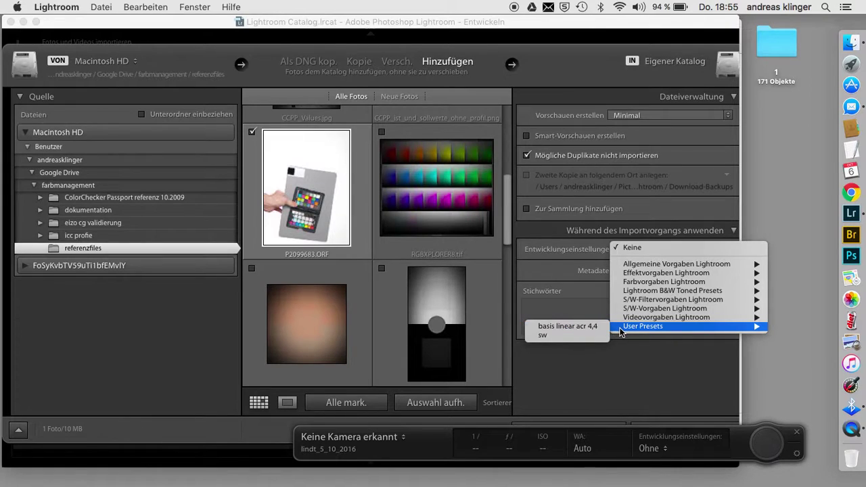
{"action": "key", "text": "Escape"}
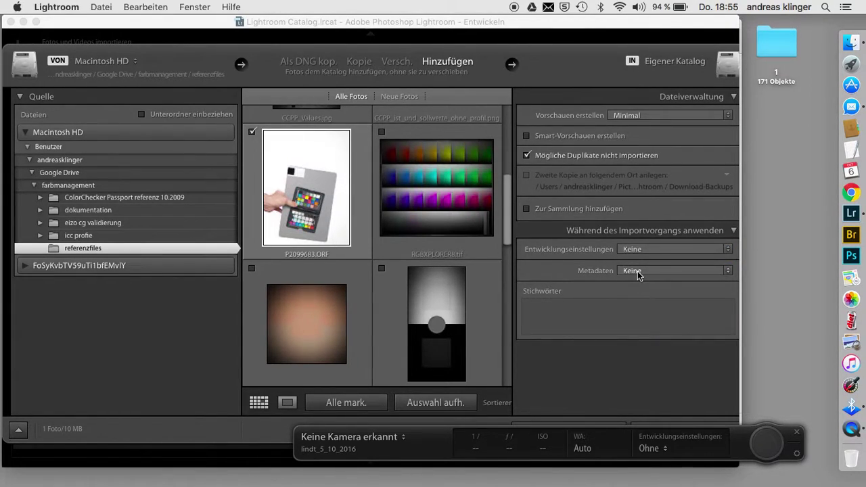
{"action": "left_click", "coordinate": [637, 272]}
{"action": "left_click", "coordinate": [638, 278]}
{"action": "left_click", "coordinate": [639, 277]}
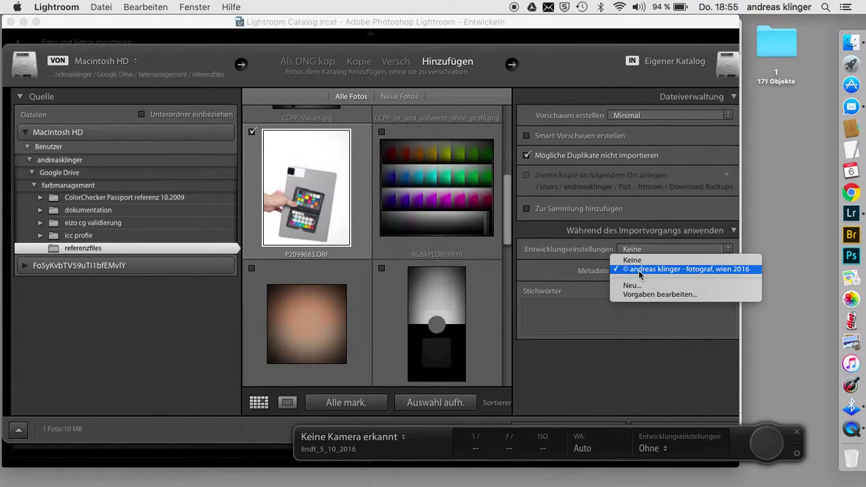
{"action": "left_click", "coordinate": [638, 287]}
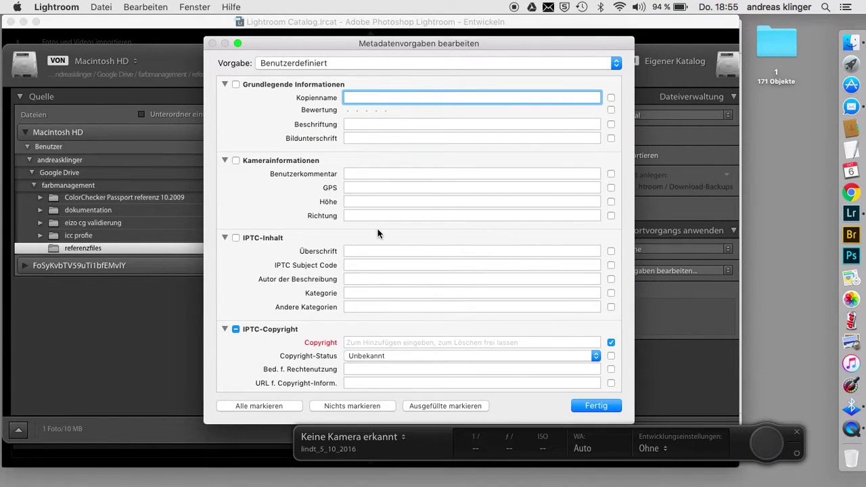
- Load the © copyright preset into the Edit Metadata Presets dialog via the Vorgabe list
{"action": "scroll", "coordinate": [287, 244], "scroll_direction": "down", "scroll_amount": 3}
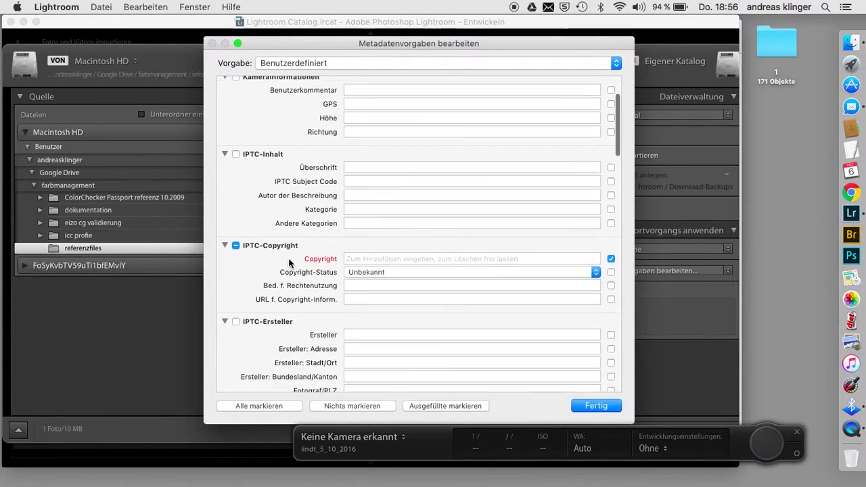
{"action": "scroll", "coordinate": [287, 257], "scroll_direction": "down", "scroll_amount": 2}
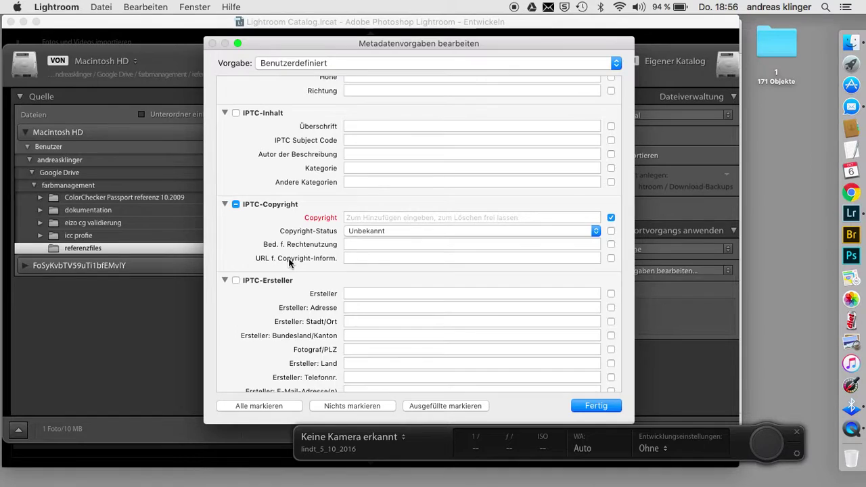
{"action": "scroll", "coordinate": [289, 263], "scroll_direction": "down", "scroll_amount": 5}
{"action": "scroll", "coordinate": [289, 263], "scroll_direction": "down", "scroll_amount": 5}
{"action": "scroll", "coordinate": [289, 263], "scroll_direction": "down", "scroll_amount": 3}
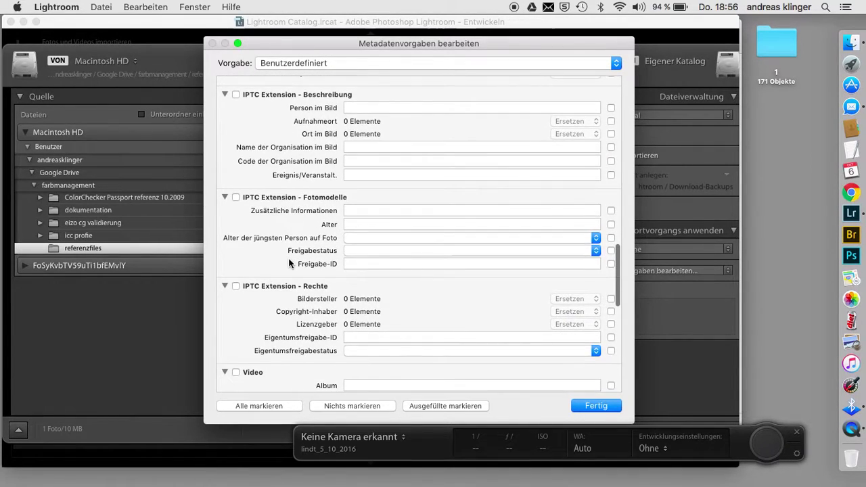
{"action": "scroll", "coordinate": [271, 265], "scroll_direction": "down", "scroll_amount": 5}
{"action": "scroll", "coordinate": [271, 265], "scroll_direction": "up", "scroll_amount": 20}
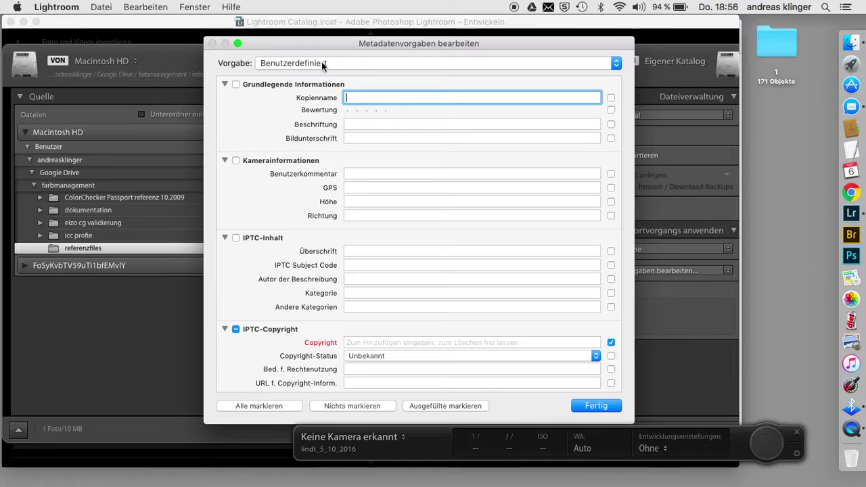
{"action": "left_click", "coordinate": [322, 63]}
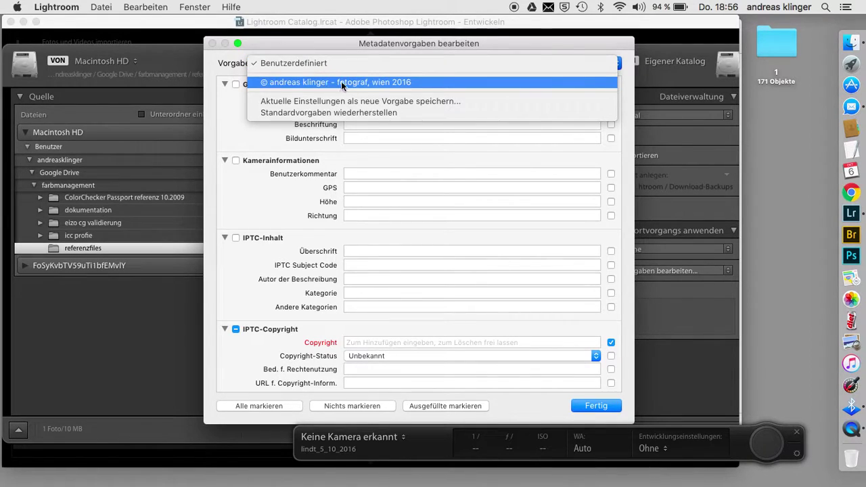
{"action": "left_click", "coordinate": [406, 87]}
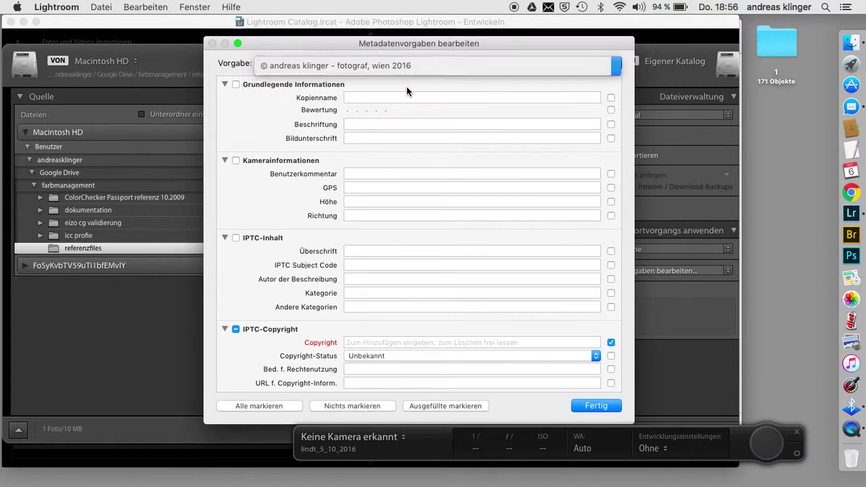
- Collapse the basic information, camera information and IPTC-Inhalt sections
{"action": "scroll", "coordinate": [399, 250], "scroll_direction": "down", "scroll_amount": 2}
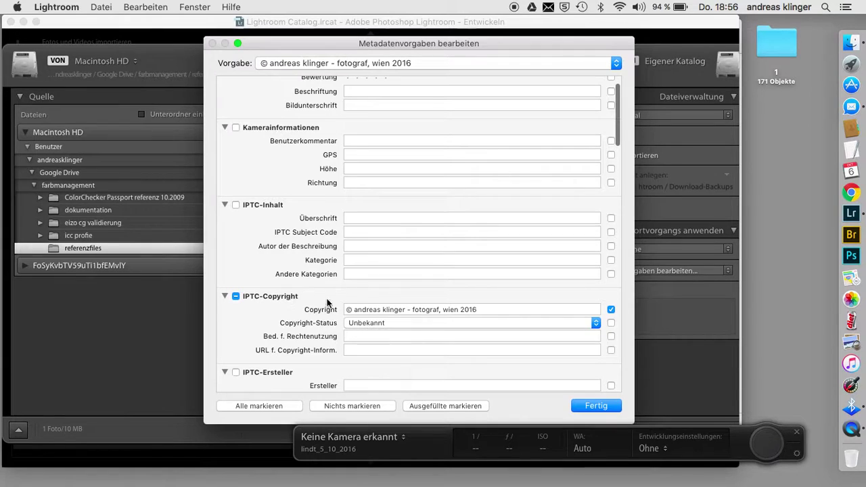
{"action": "scroll", "coordinate": [359, 271], "scroll_direction": "up", "scroll_amount": 3}
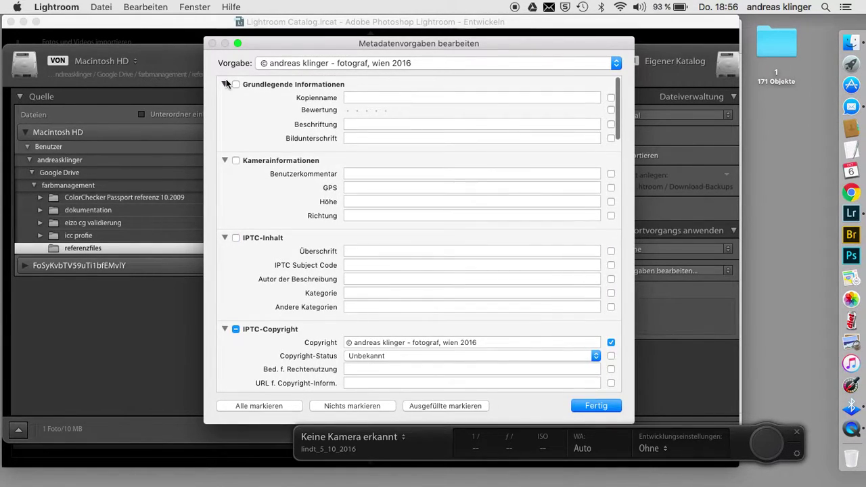
{"action": "left_click", "coordinate": [225, 85]}
{"action": "left_click", "coordinate": [224, 103]}
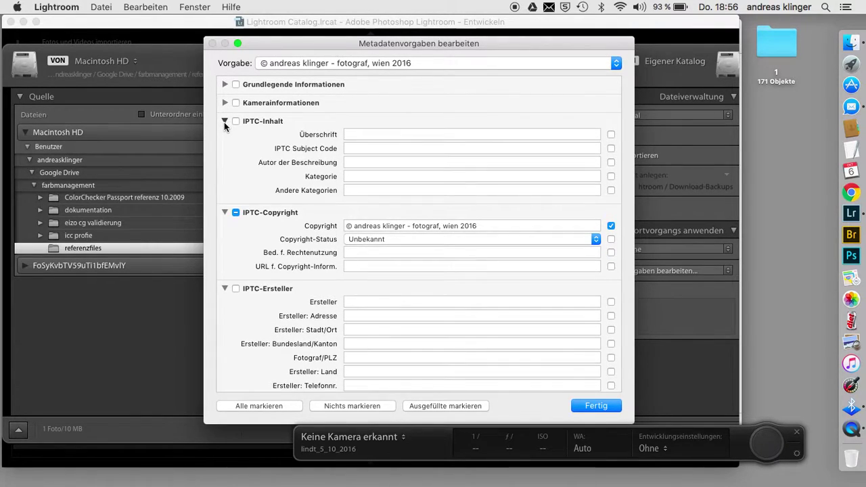
{"action": "left_click", "coordinate": [224, 121]}
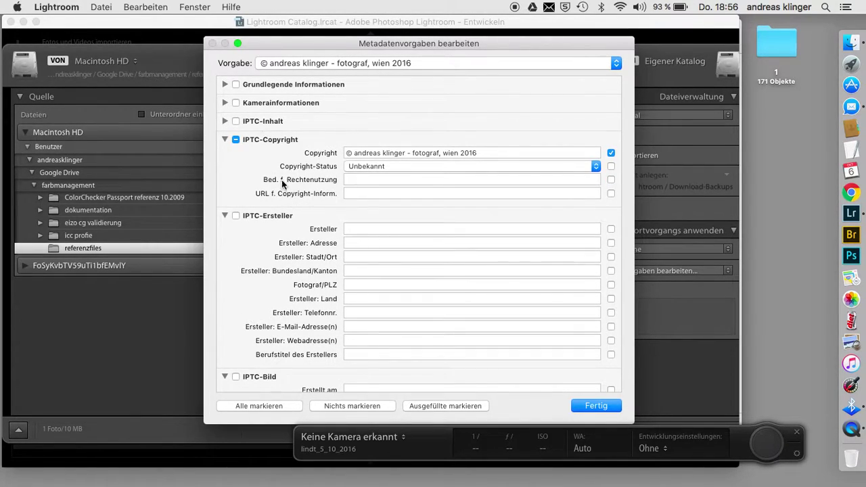
- Collapse the remaining IPTC sections, check the Copyright notice, and finish with Fertig
{"action": "scroll", "coordinate": [473, 122], "scroll_direction": "up", "scroll_amount": 2}
{"action": "scroll", "coordinate": [467, 149], "scroll_direction": "up", "scroll_amount": 2}
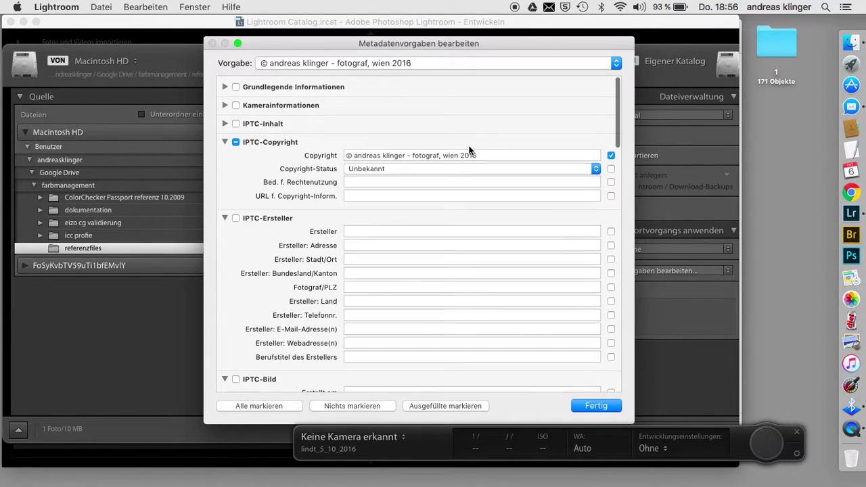
{"action": "left_click", "coordinate": [225, 215]}
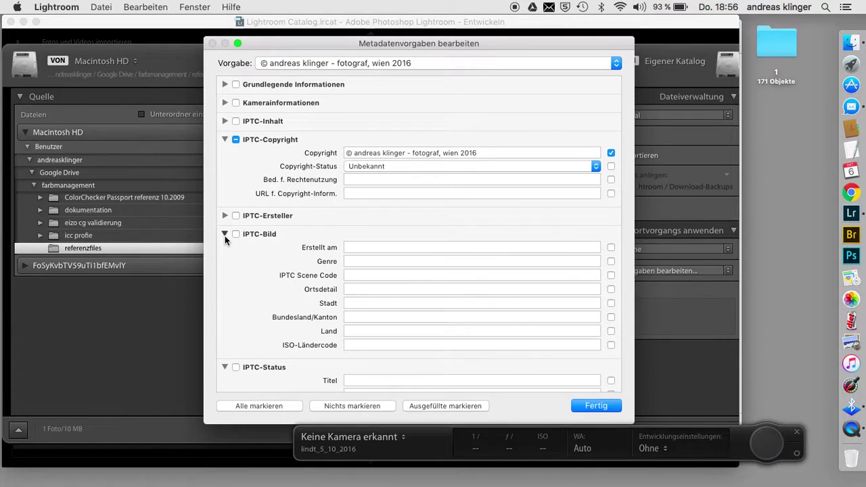
{"action": "left_click", "coordinate": [225, 234]}
{"action": "left_click", "coordinate": [224, 253]}
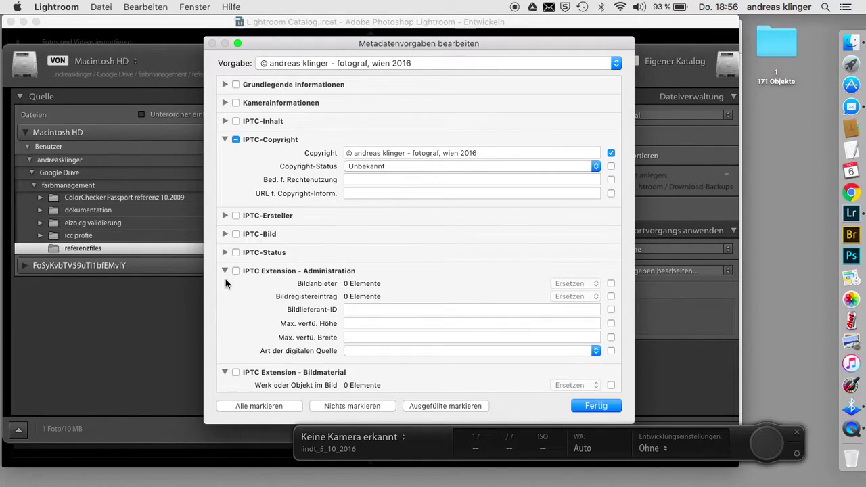
{"action": "left_click", "coordinate": [225, 271]}
{"action": "left_click", "coordinate": [225, 289]}
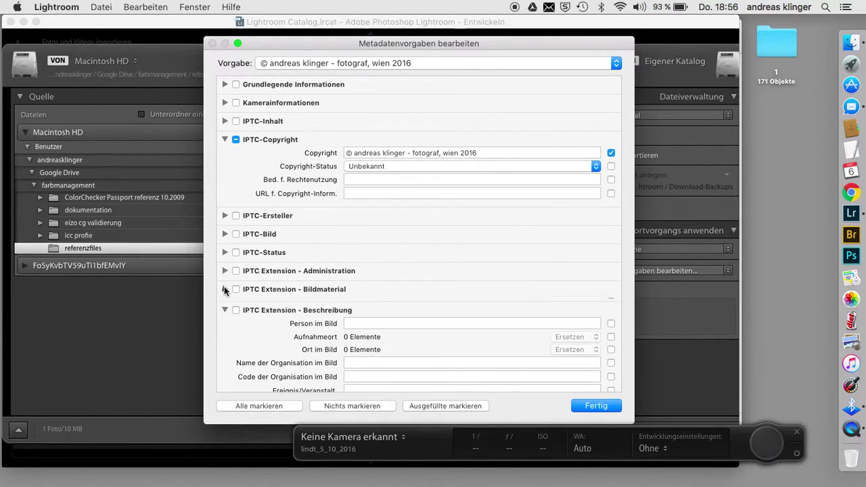
{"action": "left_click", "coordinate": [224, 310]}
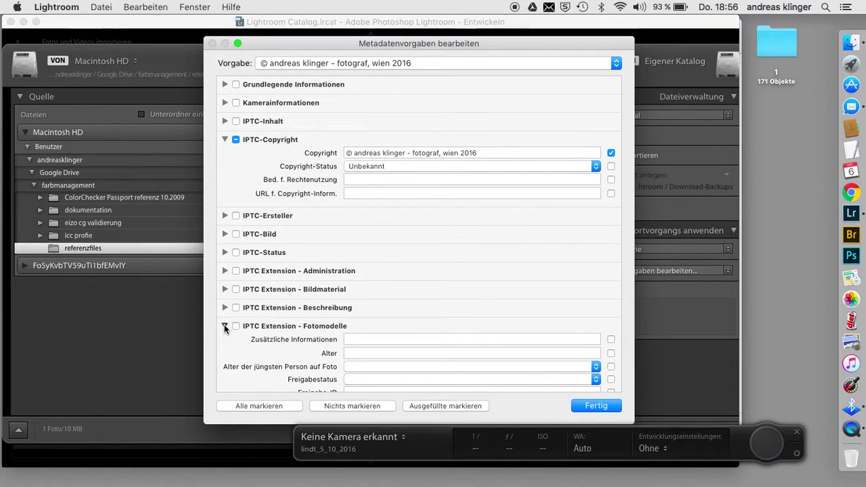
{"action": "left_click", "coordinate": [225, 326]}
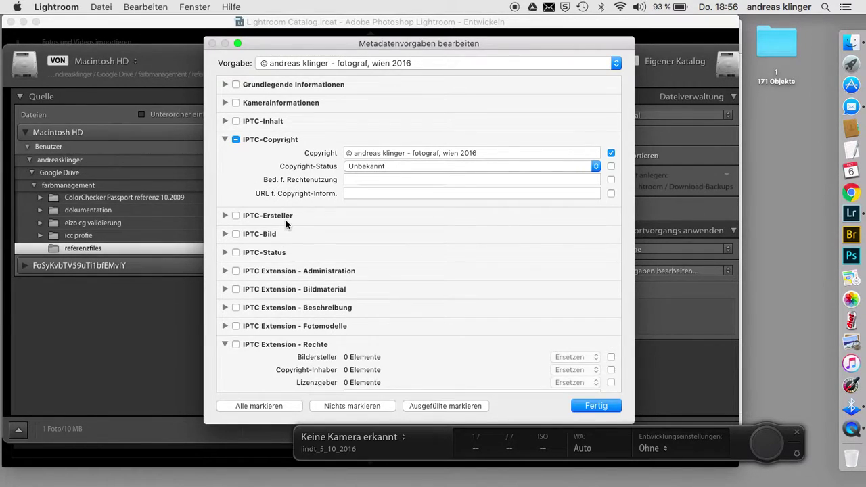
{"action": "left_click", "coordinate": [480, 154]}
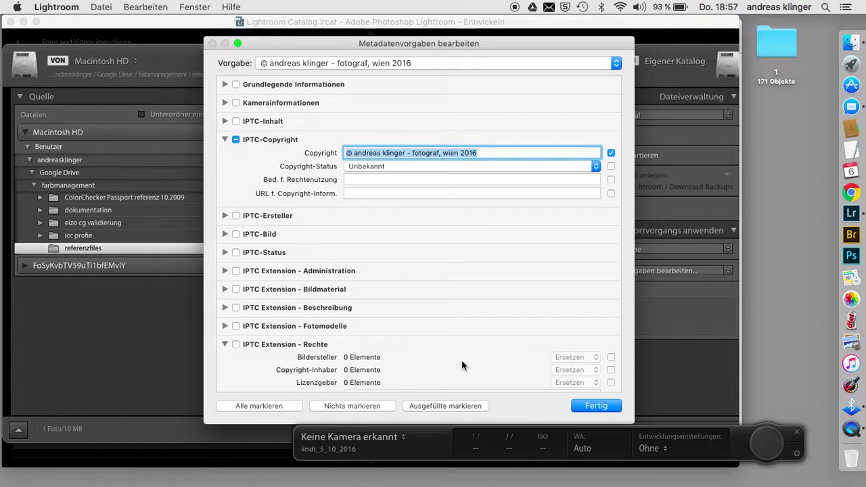
{"action": "left_click", "coordinate": [591, 407]}
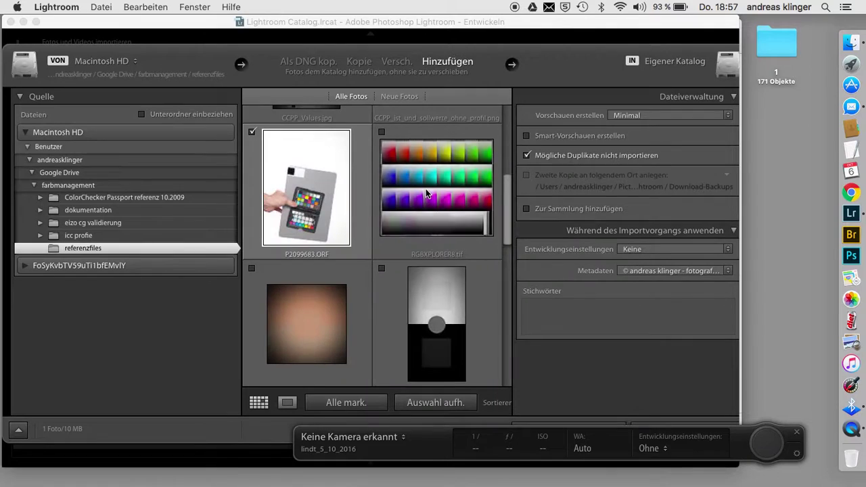
- Keep 'basis linear acr 4,4' as the import develop preset, close import and minimise Lightroom
{"action": "left_click", "coordinate": [632, 249]}
{"action": "mouse_move", "coordinate": [643, 326]}
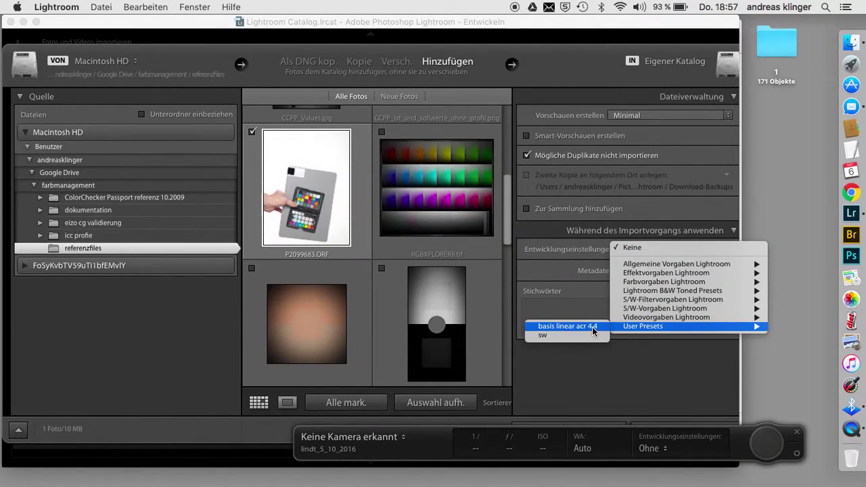
{"action": "left_click", "coordinate": [592, 326]}
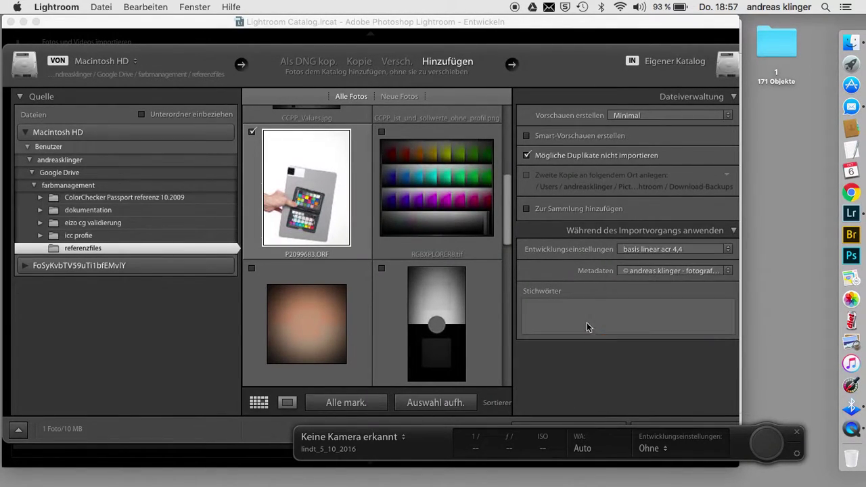
{"action": "left_click", "coordinate": [633, 248]}
{"action": "left_click", "coordinate": [633, 249]}
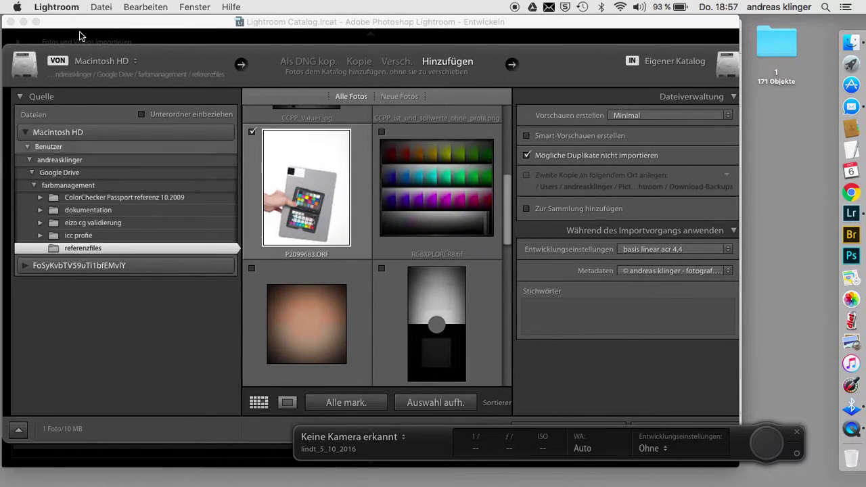
{"action": "left_click", "coordinate": [22, 22]}
{"action": "left_click", "coordinate": [22, 22]}
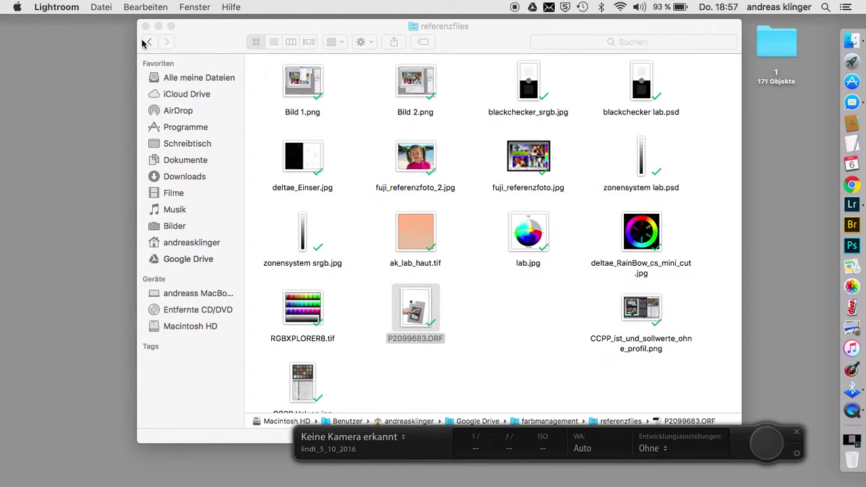
- Open the hidden user Library folder through the Go menu, shown as icons
{"action": "key", "text": "super+alt+h"}
{"action": "left_click", "coordinate": [148, 60]}
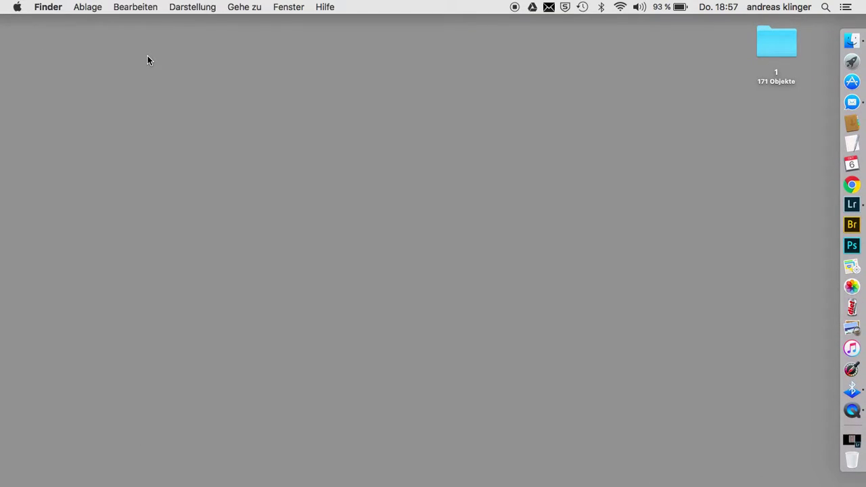
{"action": "left_click", "coordinate": [247, 8]}
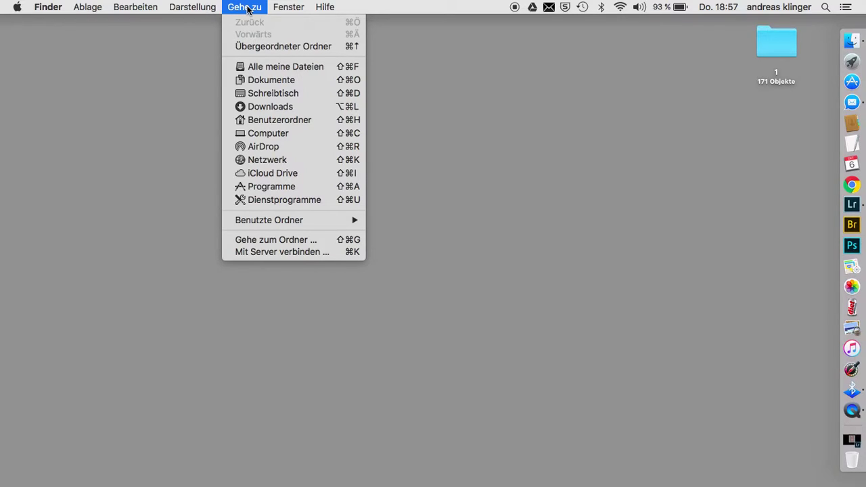
{"action": "key", "text": "alt"}
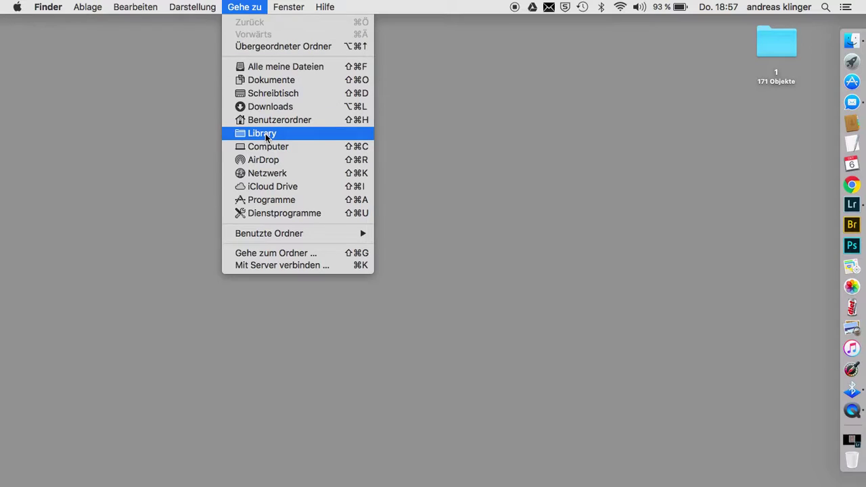
{"action": "left_click", "coordinate": [266, 133]}
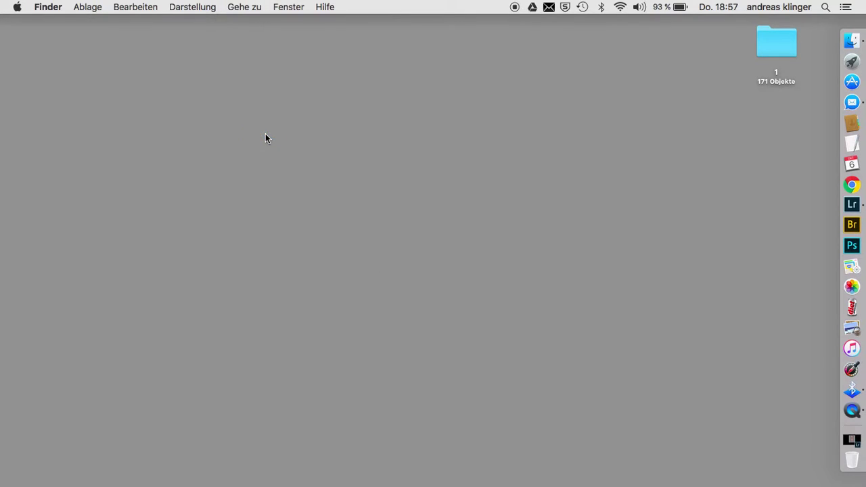
{"action": "left_click", "coordinate": [310, 44]}
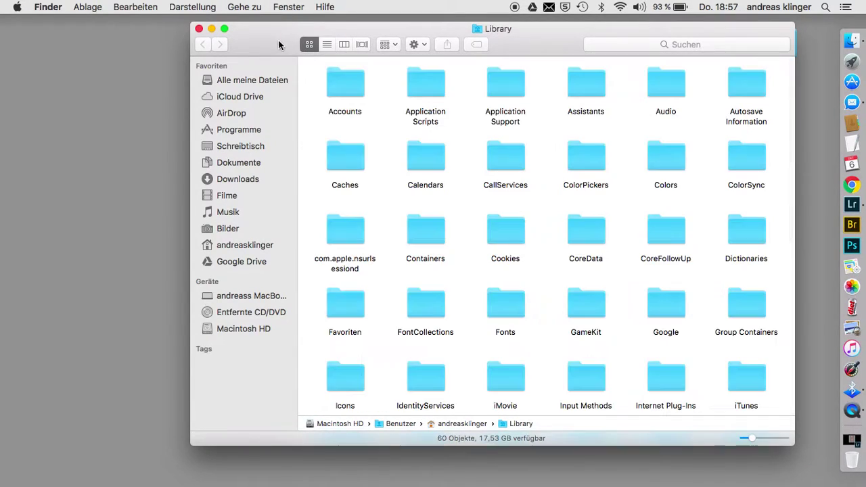
{"action": "left_click_drag", "start_coordinate": [285, 43], "coordinate": [244, 43]}
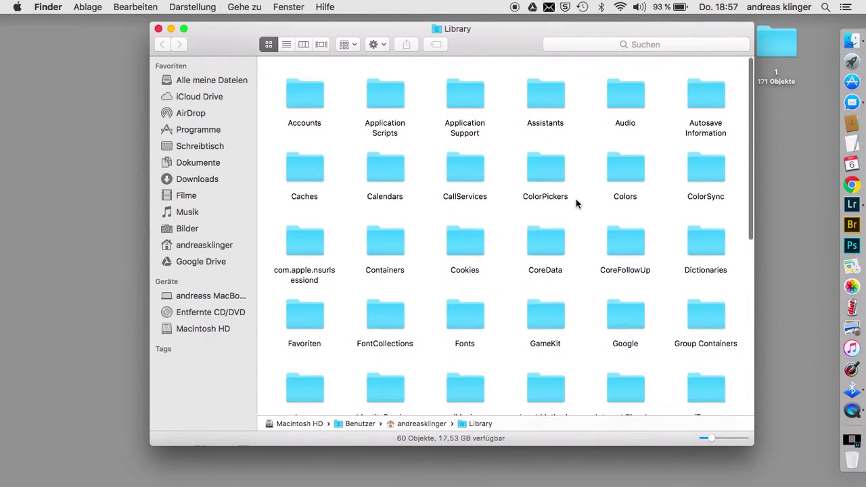
- Navigate Application Support › Adobe › Lightroom › Develop Presets
{"action": "double_click", "coordinate": [460, 78]}
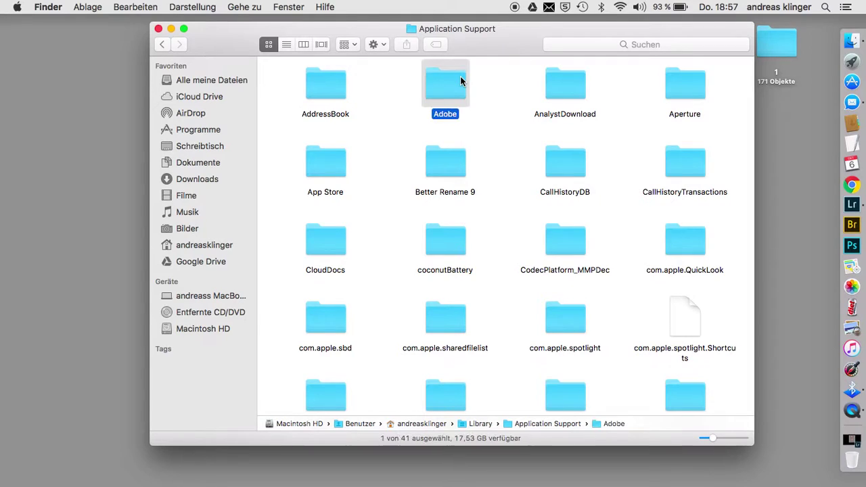
{"action": "double_click", "coordinate": [461, 81]}
{"action": "scroll", "coordinate": [481, 169], "scroll_direction": "down", "scroll_amount": 5}
{"action": "scroll", "coordinate": [501, 200], "scroll_direction": "down", "scroll_amount": 1}
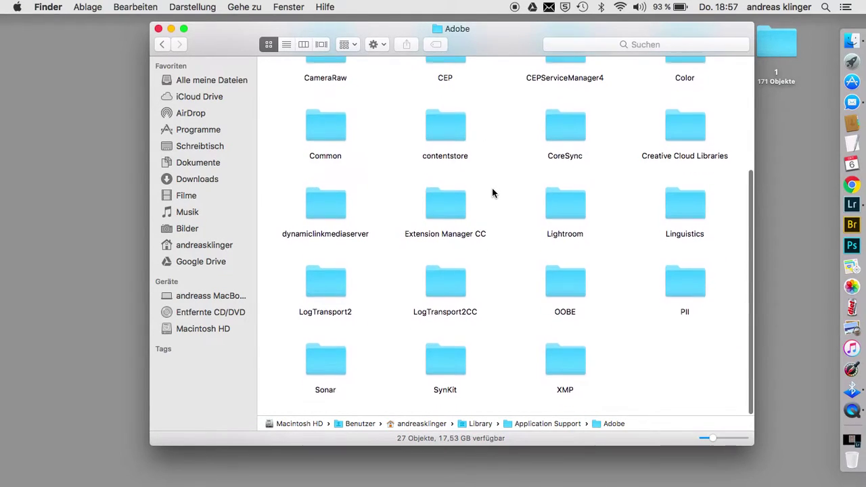
{"action": "double_click", "coordinate": [553, 217]}
{"action": "scroll", "coordinate": [350, 97], "scroll_direction": "up", "scroll_amount": 2}
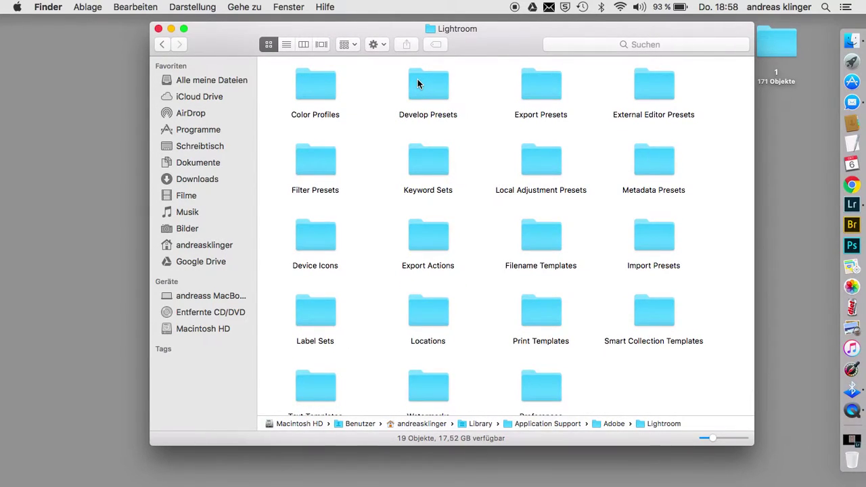
{"action": "left_click_drag", "start_coordinate": [506, 44], "coordinate": [491, 44]}
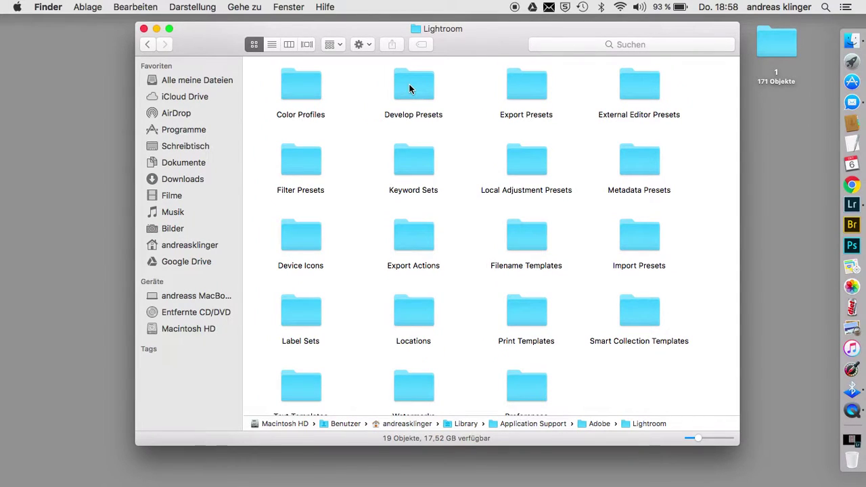
{"action": "double_click", "coordinate": [409, 88]}
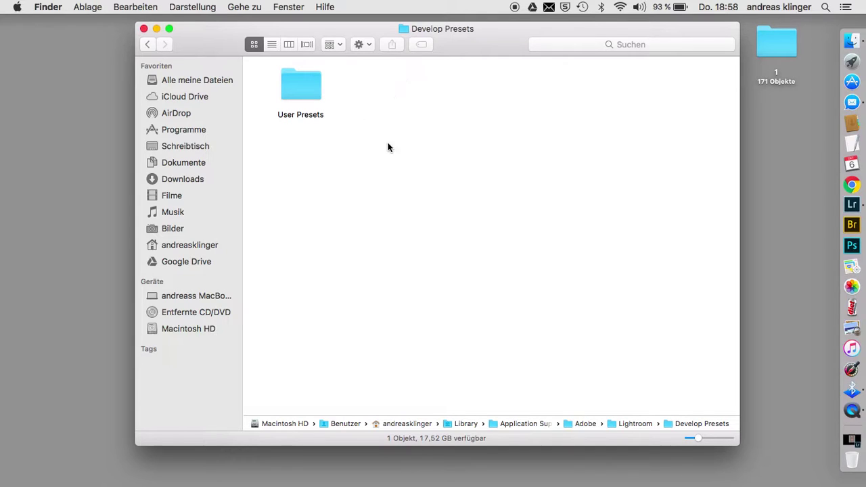
- View the two .lrtemplate files in User Presets, then return to the Lightroom folder
{"action": "double_click", "coordinate": [301, 85]}
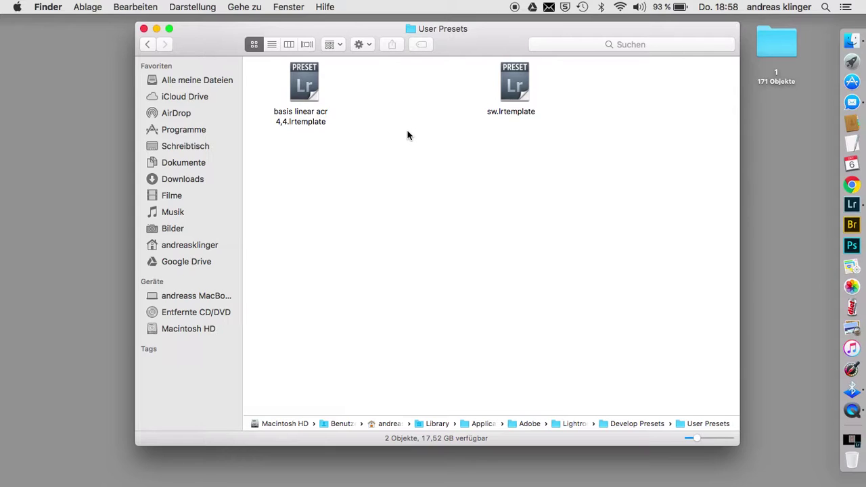
{"action": "left_click", "coordinate": [147, 45]}
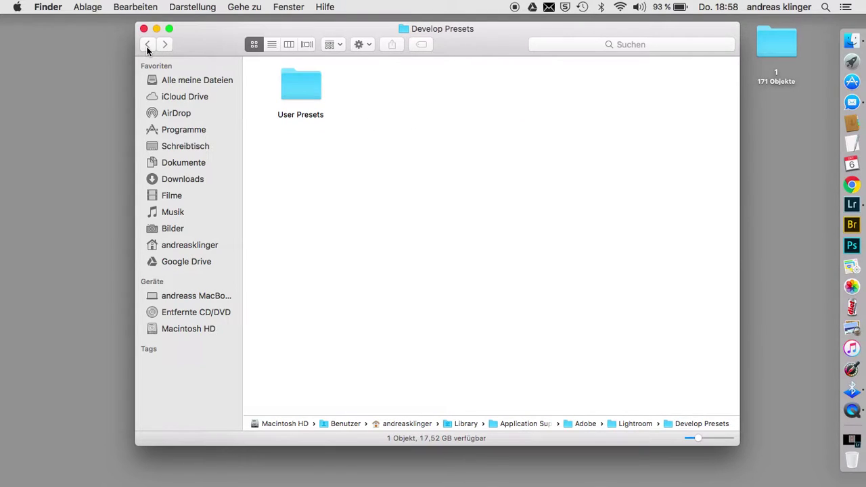
{"action": "left_click", "coordinate": [148, 45]}
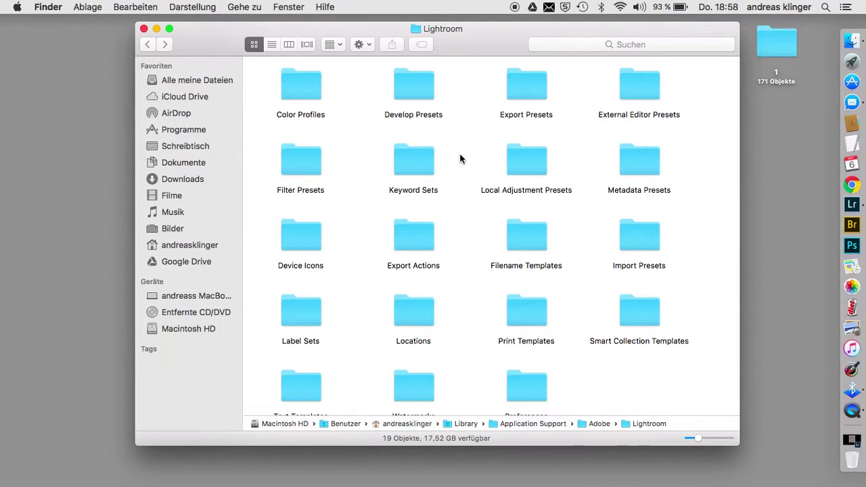
- Open Metadata Presets and hand its copyright .lrtemplate file to TextEdit
{"action": "double_click", "coordinate": [634, 163]}
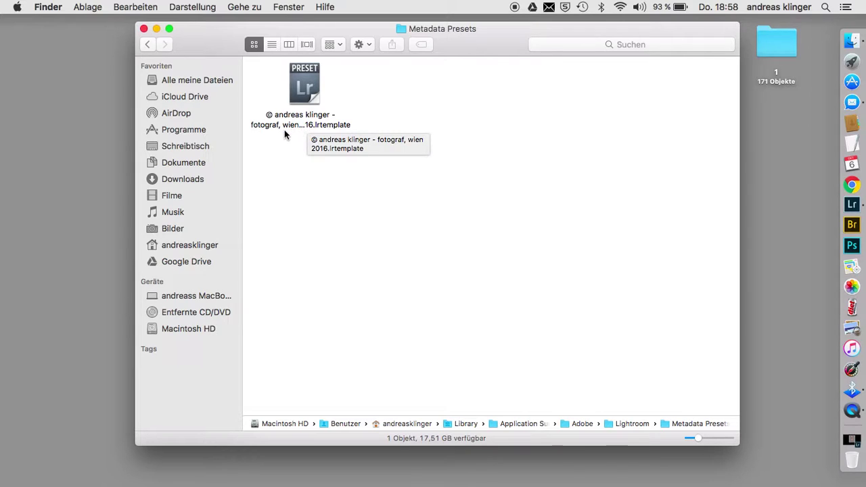
{"action": "left_click", "coordinate": [271, 45]}
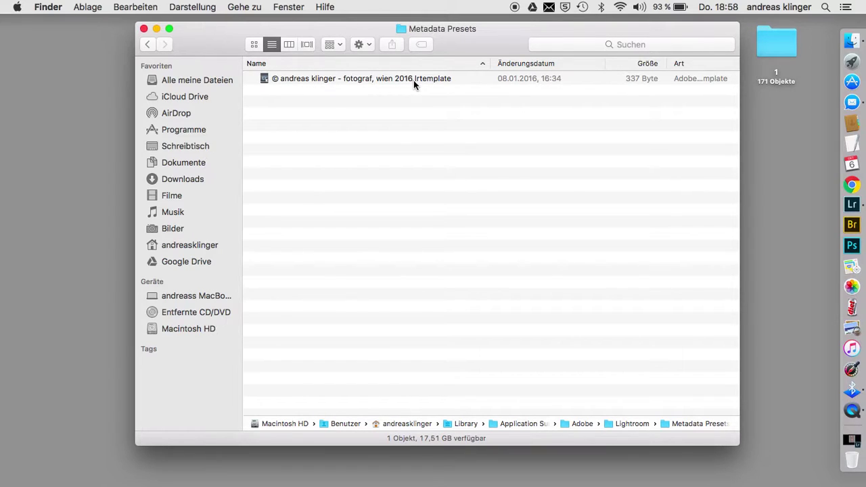
{"action": "left_click", "coordinate": [254, 45]}
{"action": "left_click_drag", "start_coordinate": [305, 79], "coordinate": [852, 145]}
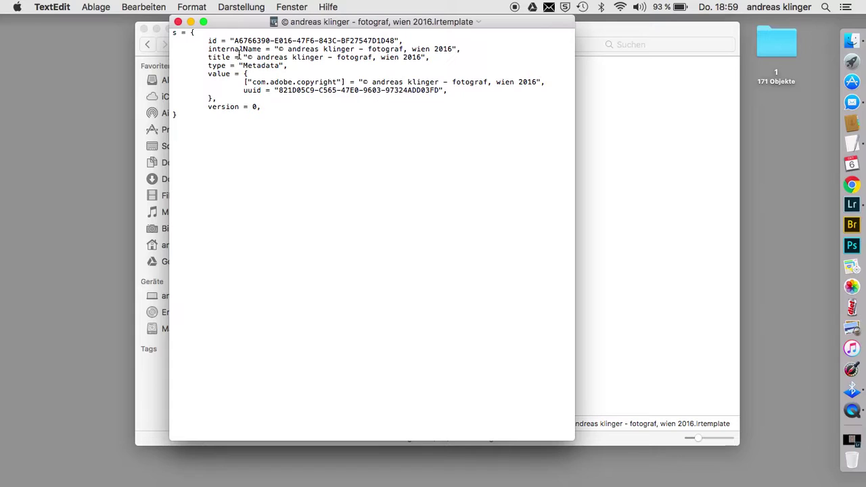
- Close the preset file in TextEdit and reactivate the Metadata Presets Finder window
{"action": "left_click", "coordinate": [178, 23]}
{"action": "left_click", "coordinate": [357, 168]}
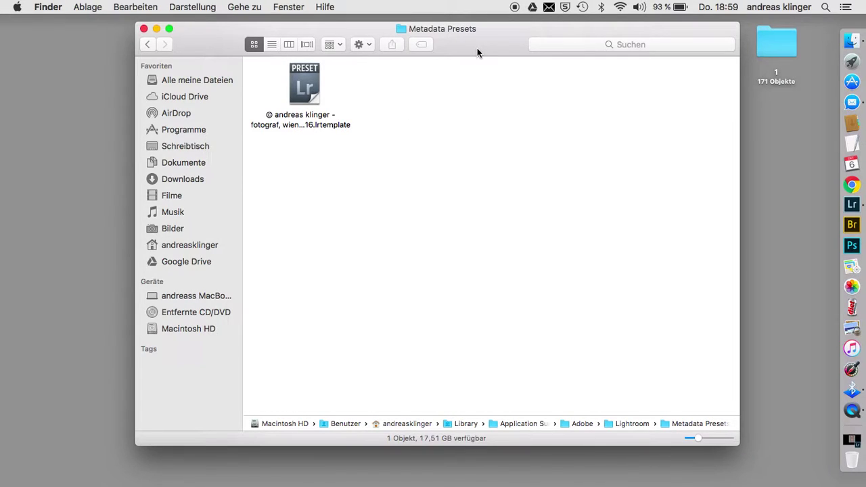
- Go back up to the Adobe folder, then reopen Lightroom › Develop Presets
{"action": "left_click_drag", "start_coordinate": [477, 52], "coordinate": [465, 52]}
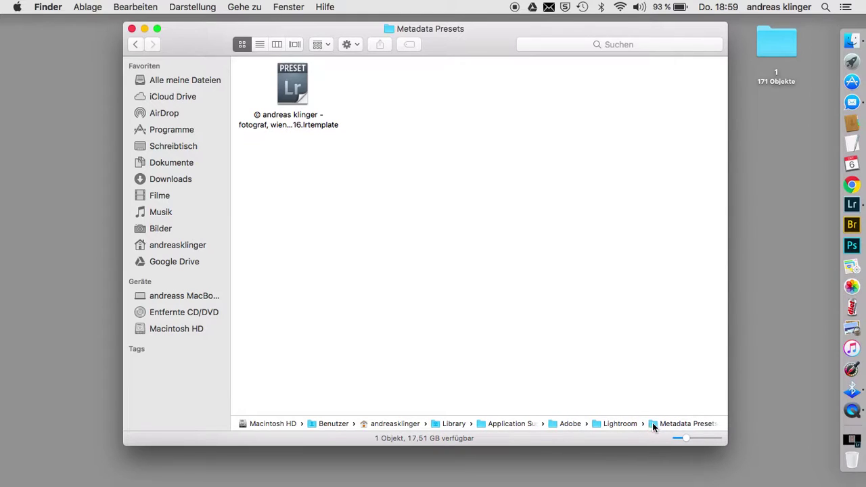
{"action": "left_click", "coordinate": [136, 44]}
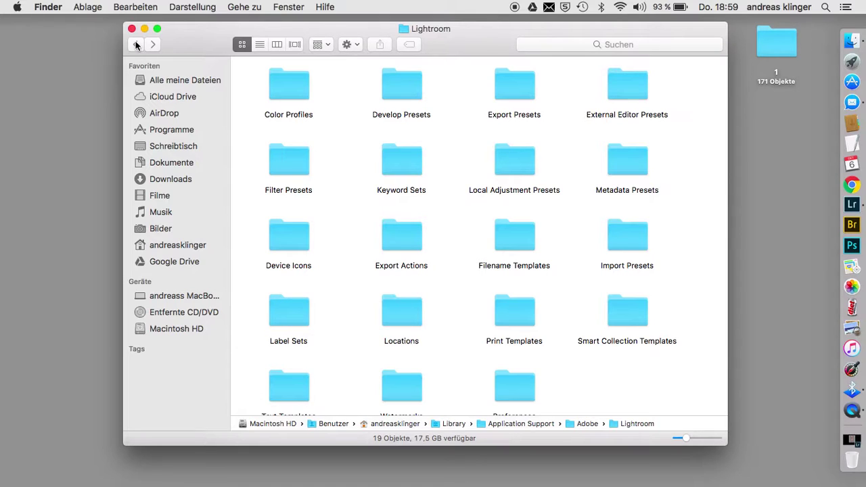
{"action": "left_click_drag", "start_coordinate": [192, 40], "coordinate": [178, 40]}
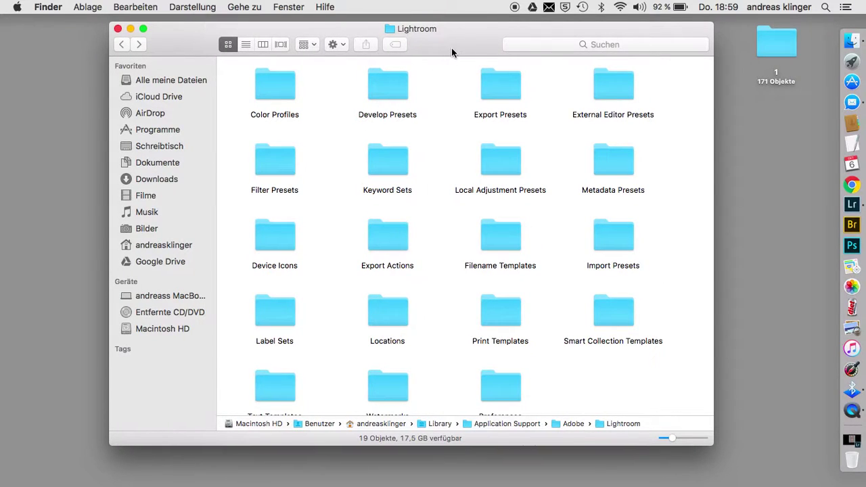
{"action": "left_click", "coordinate": [122, 44]}
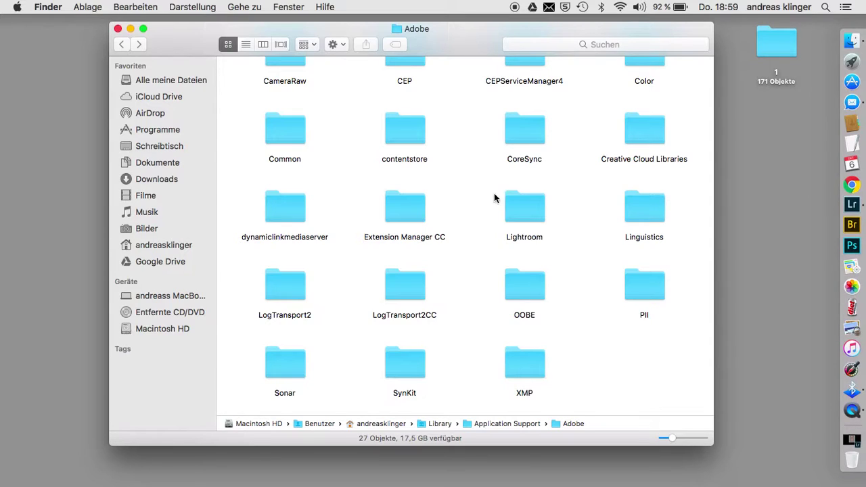
{"action": "double_click", "coordinate": [528, 209]}
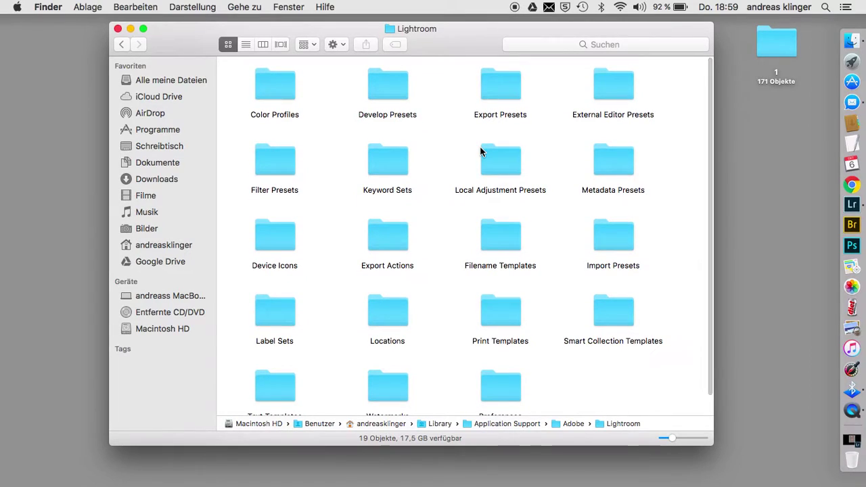
{"action": "double_click", "coordinate": [396, 89]}
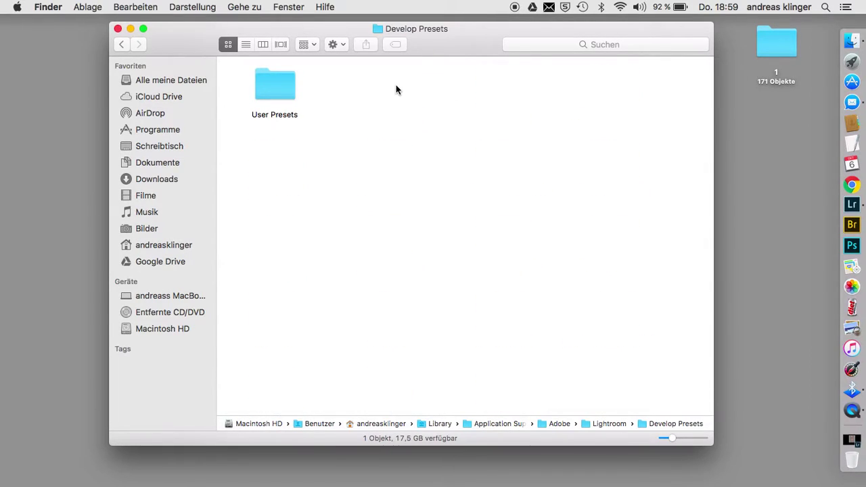
- Revisit the two develop preset templates in User Presets, then navigate back up to the Lightroom folder
{"action": "double_click", "coordinate": [278, 94]}
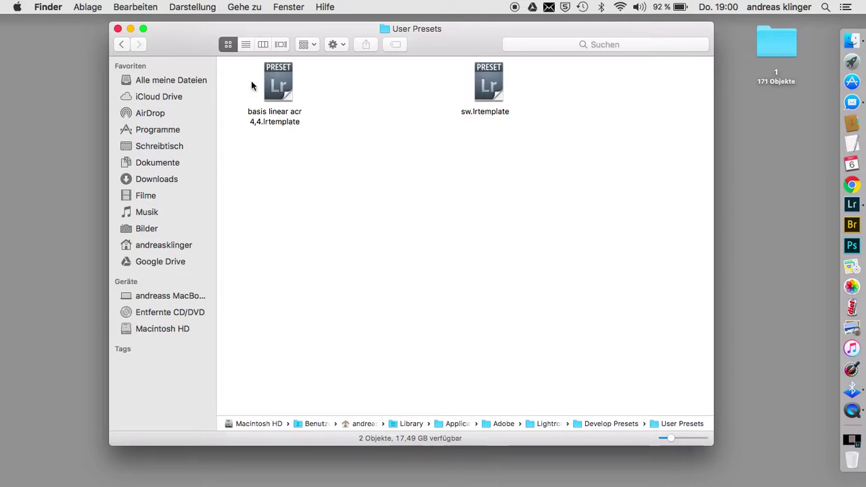
{"action": "left_click", "coordinate": [121, 45]}
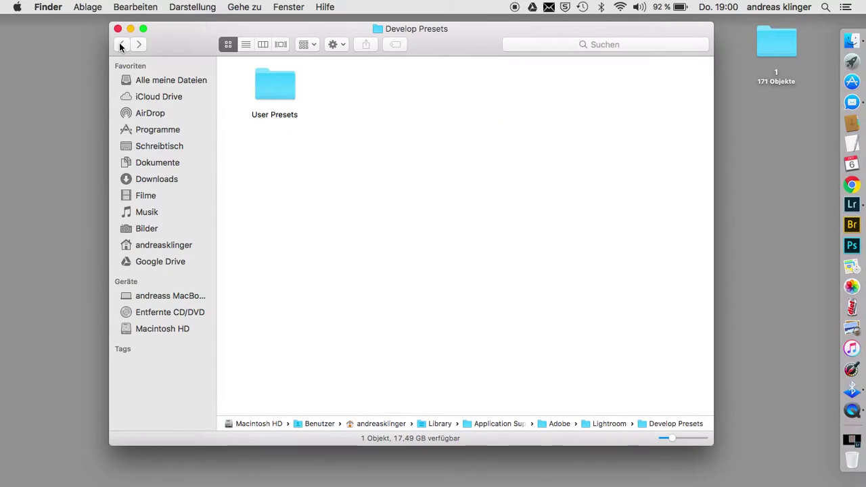
{"action": "left_click", "coordinate": [122, 44]}
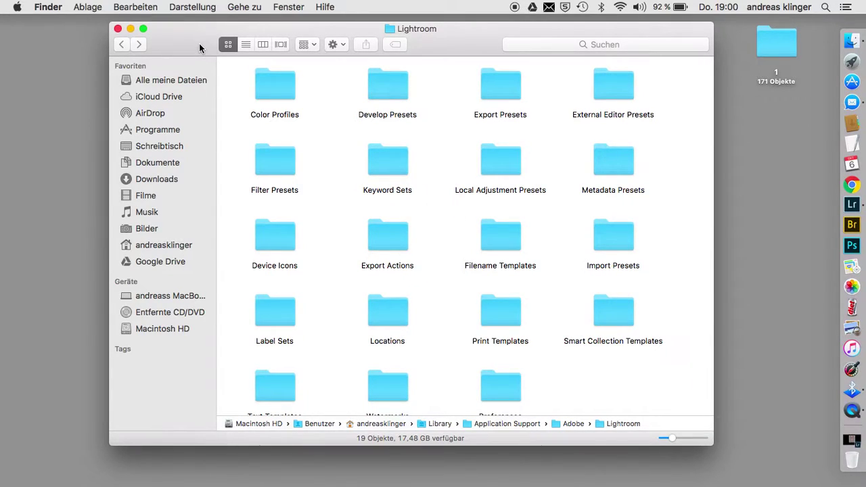
{"action": "scroll", "coordinate": [437, 207], "scroll_direction": "up", "scroll_amount": 1}
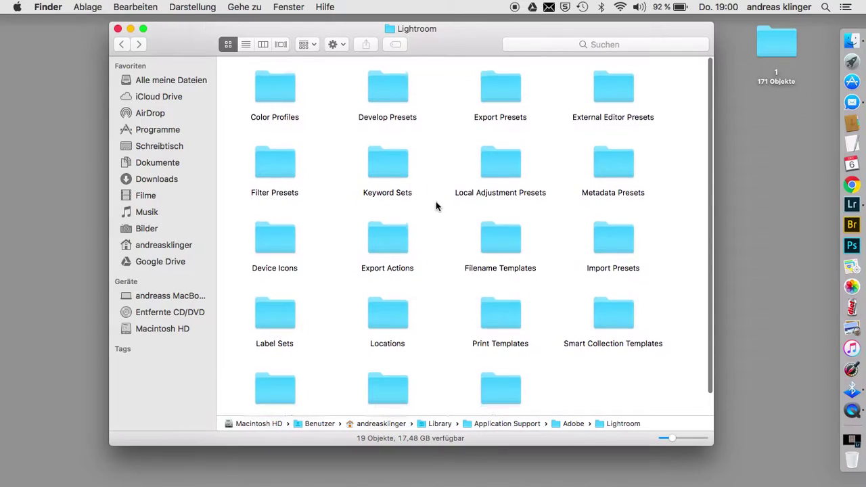